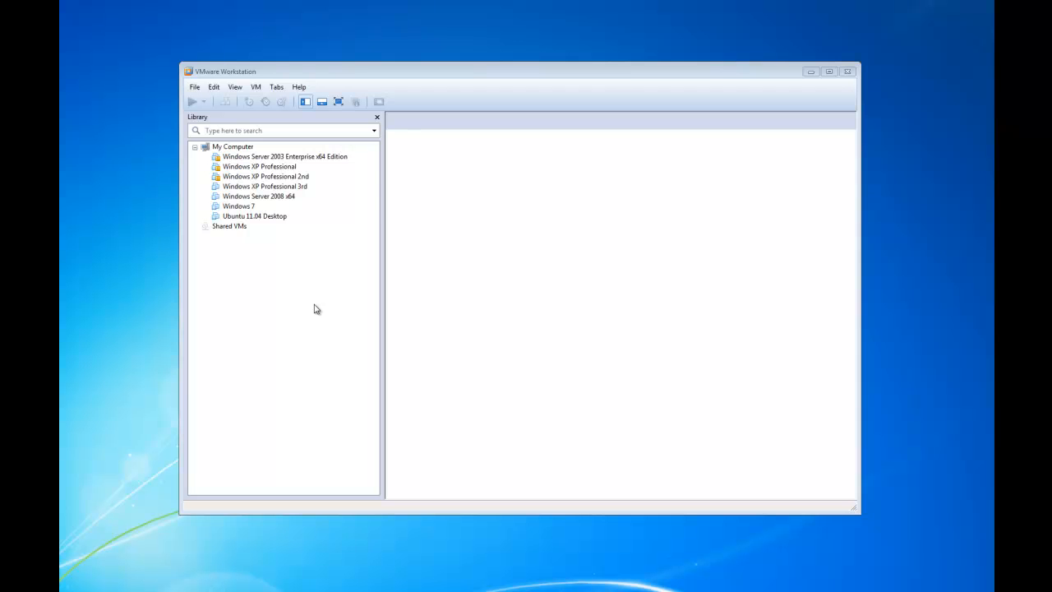
- Start a Custom new virtual machine with the default hardware compatibility
{"action": "left_click", "coordinate": [250, 265]}
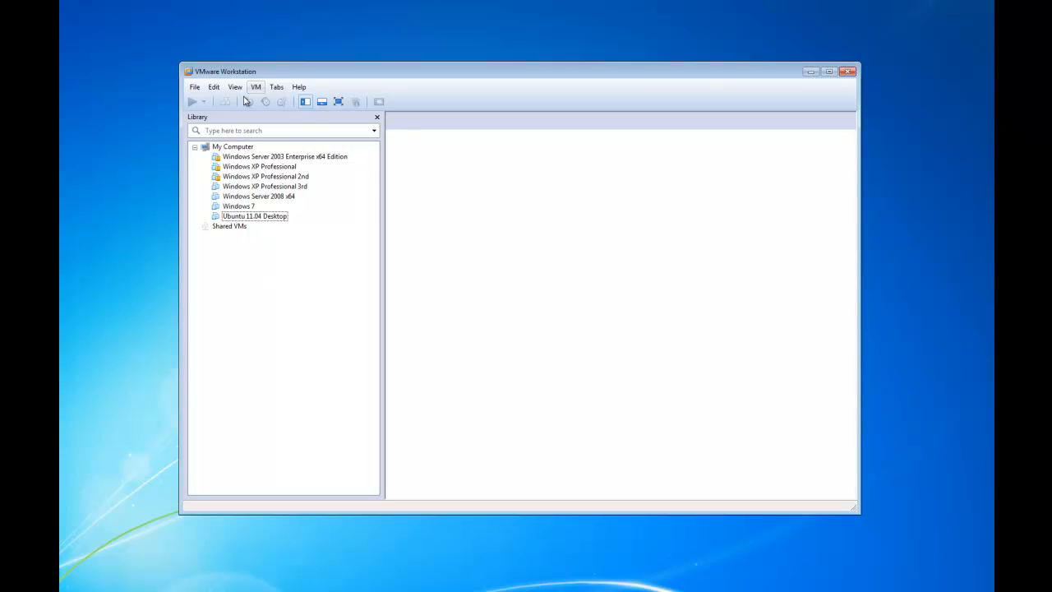
{"action": "left_click", "coordinate": [221, 148]}
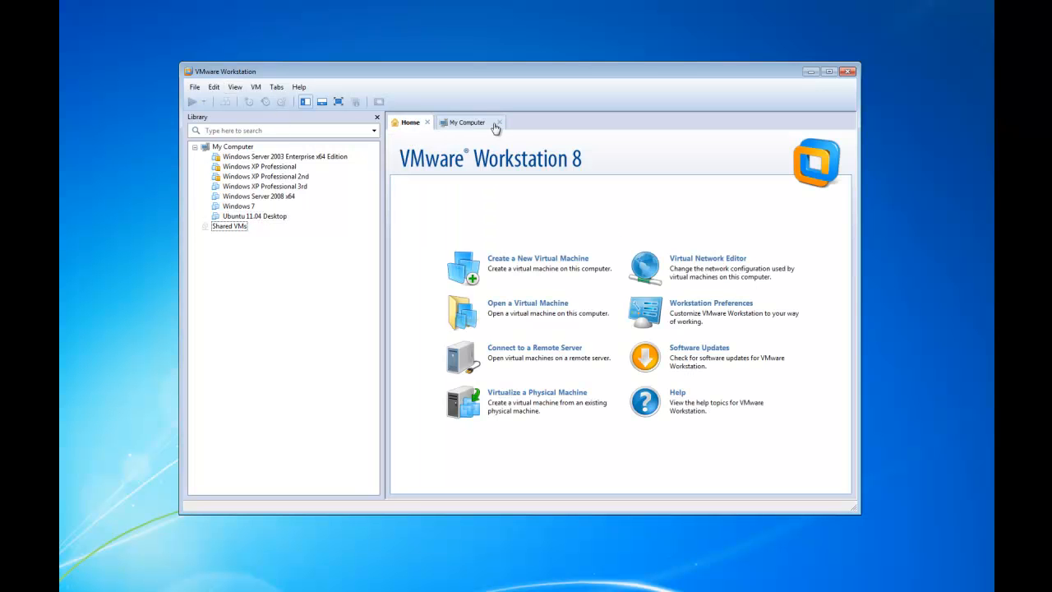
{"action": "left_click", "coordinate": [497, 123]}
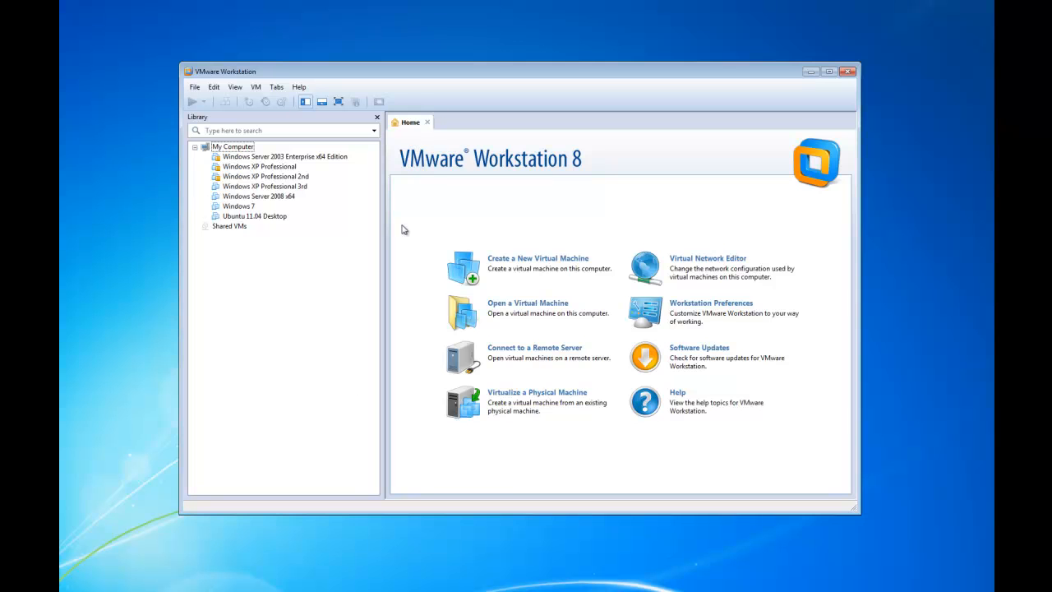
{"action": "left_click", "coordinate": [536, 264]}
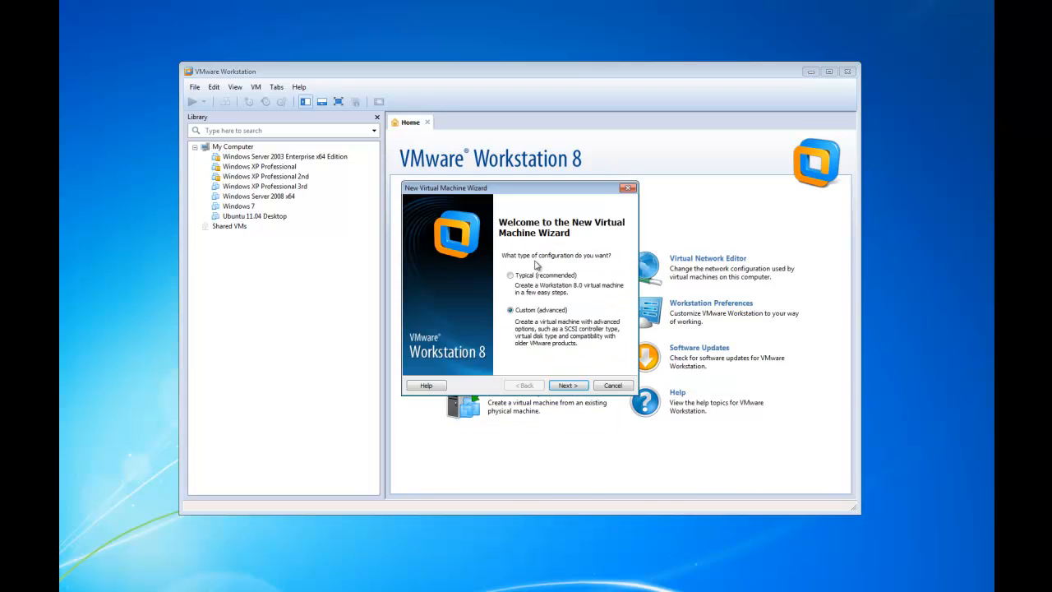
{"action": "left_click", "coordinate": [576, 386]}
{"action": "left_click", "coordinate": [566, 388]}
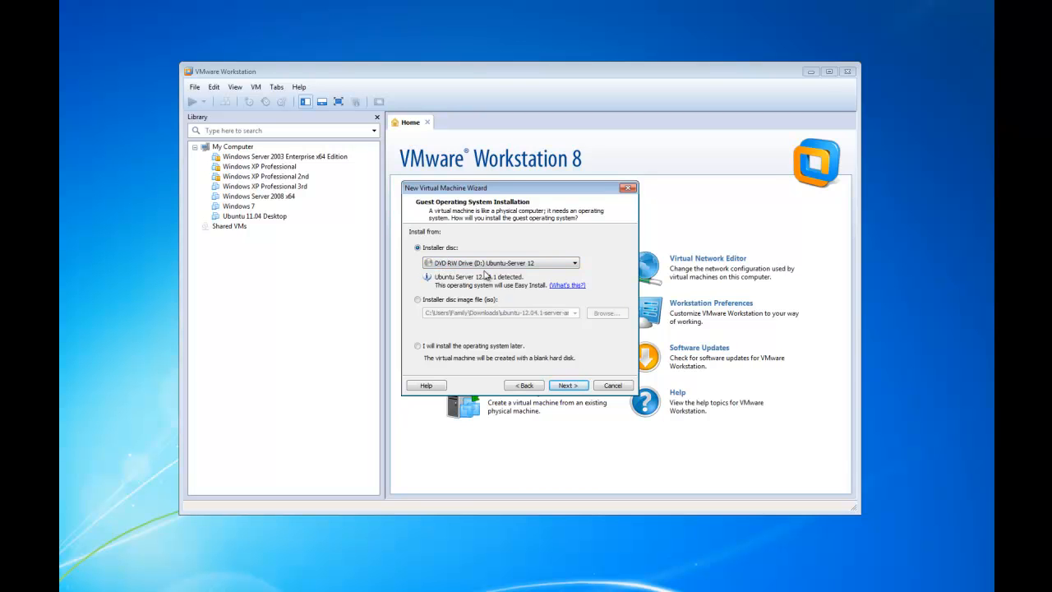
- Choose the Ubuntu Server installer disc in the DVD drive as the install source
{"action": "left_click", "coordinate": [439, 248]}
{"action": "left_click", "coordinate": [418, 300]}
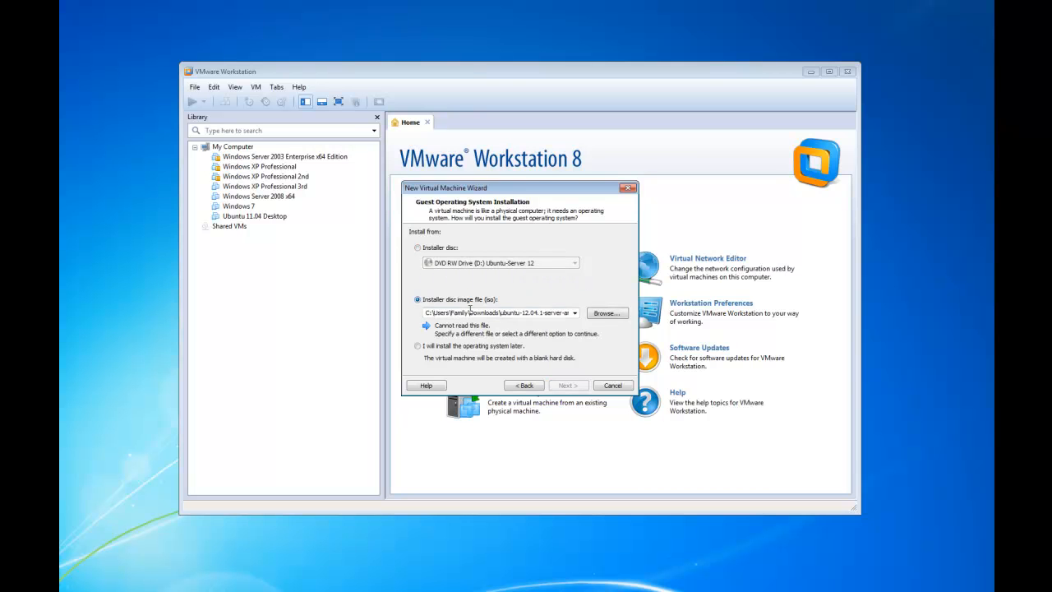
{"action": "left_click", "coordinate": [605, 313]}
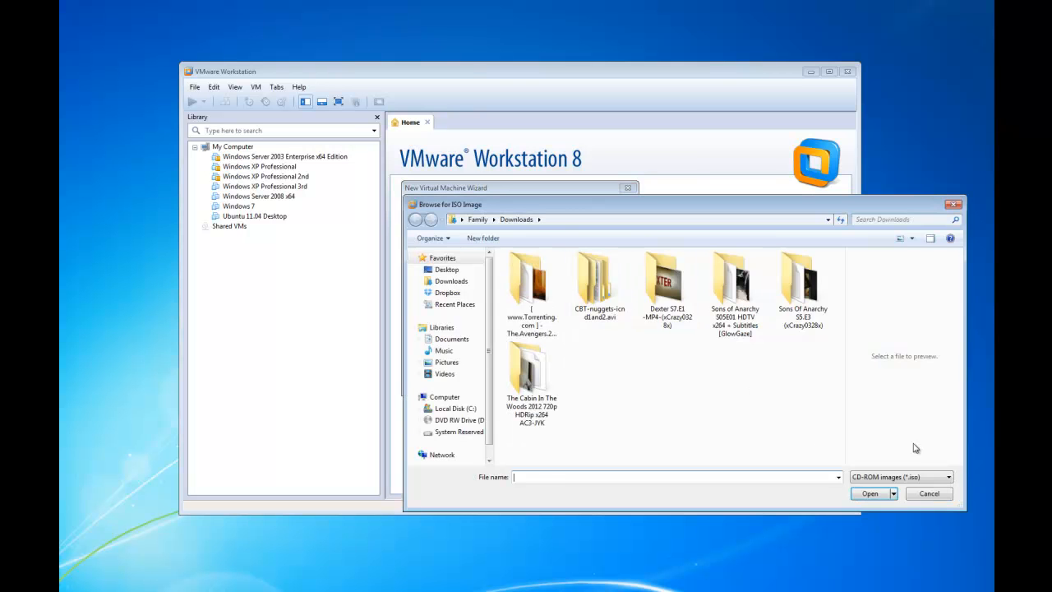
{"action": "left_click", "coordinate": [930, 494]}
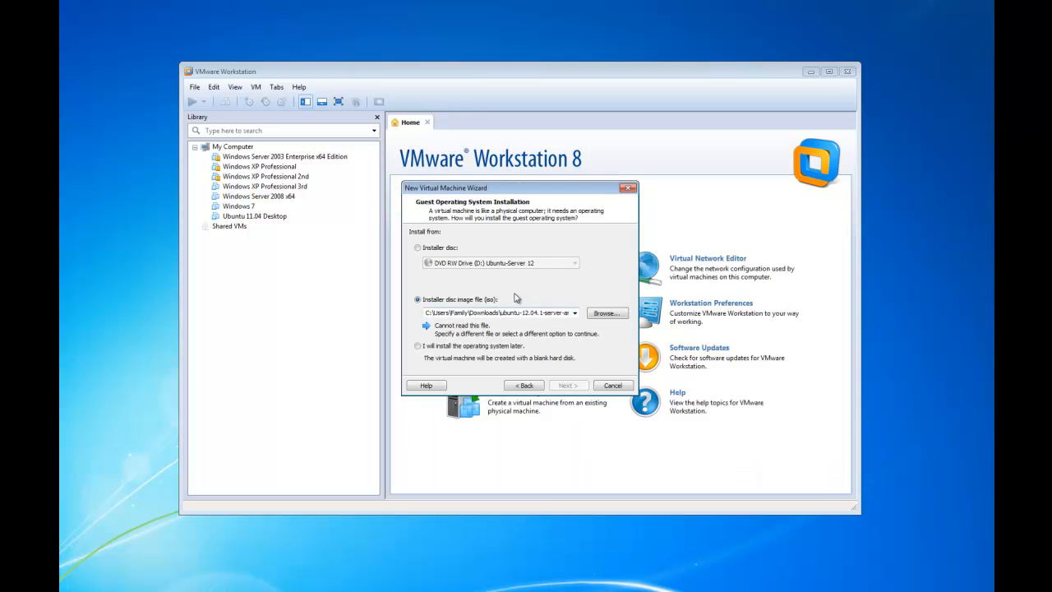
{"action": "left_click", "coordinate": [418, 249]}
{"action": "left_click", "coordinate": [568, 386]}
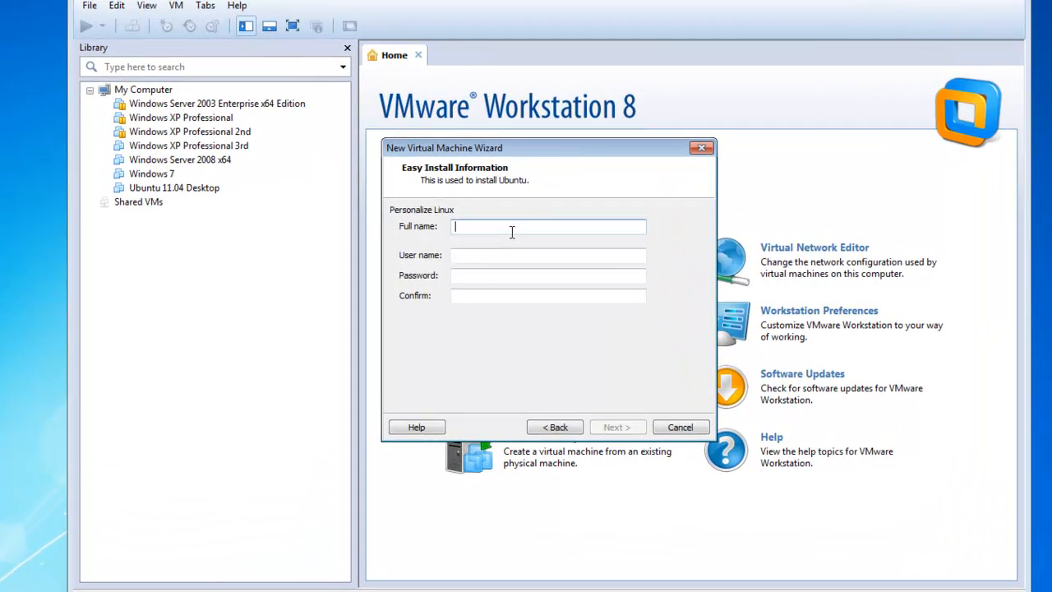
- Fill in the Linux user's full name, user name and matching password for Easy Install
{"action": "type", "text": "Paul St.Onge"}
{"action": "key", "text": "Tab"}
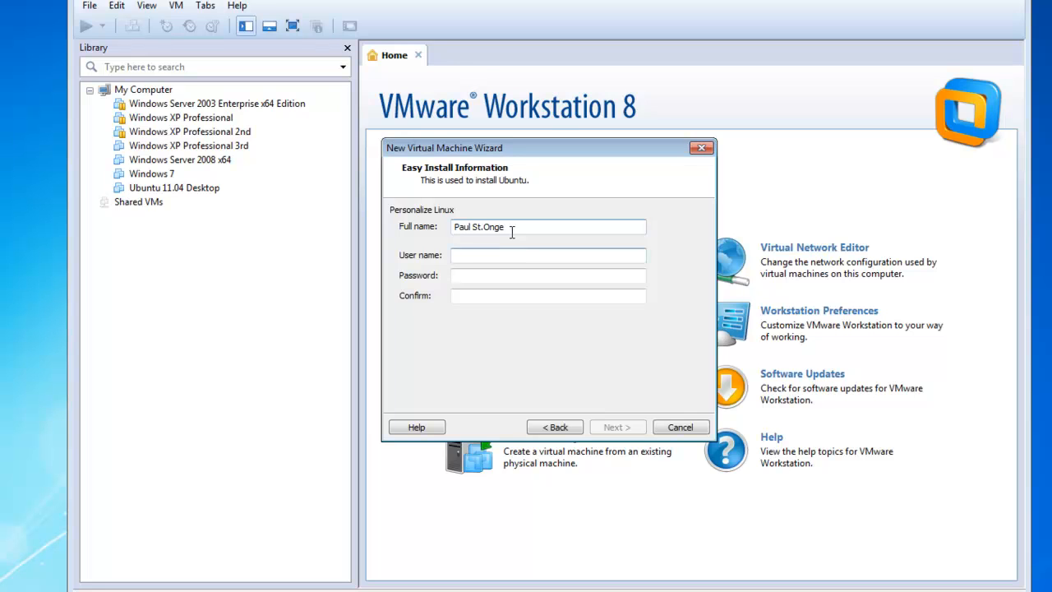
{"action": "type", "text": "paul"}
{"action": "key", "text": "Tab"}
{"action": "type", "text": "password1"}
{"action": "key", "text": "Tab"}
{"action": "type", "text": "password1"}
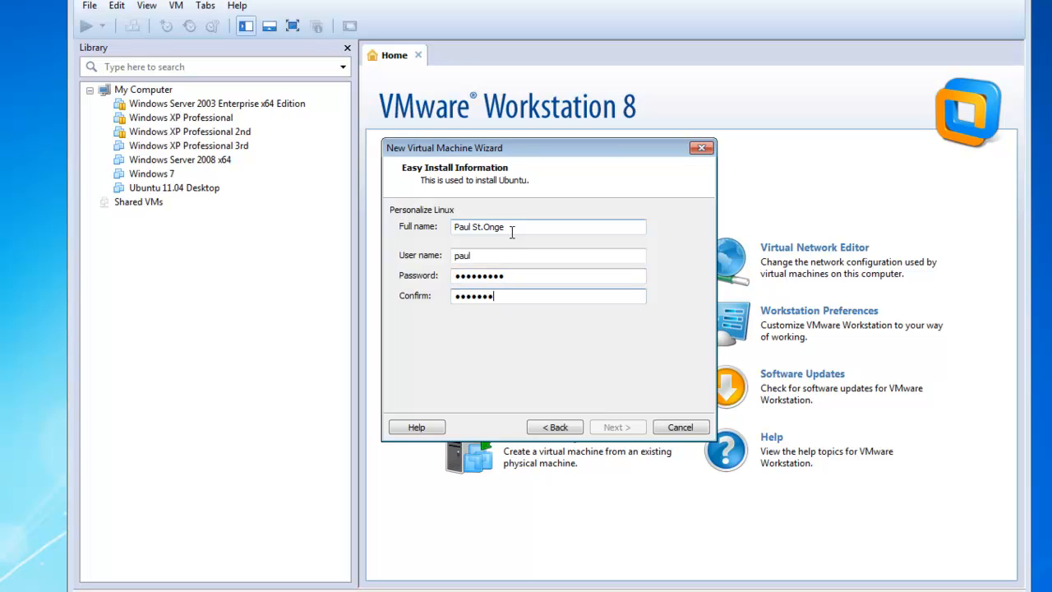
{"action": "key", "text": "Return"}
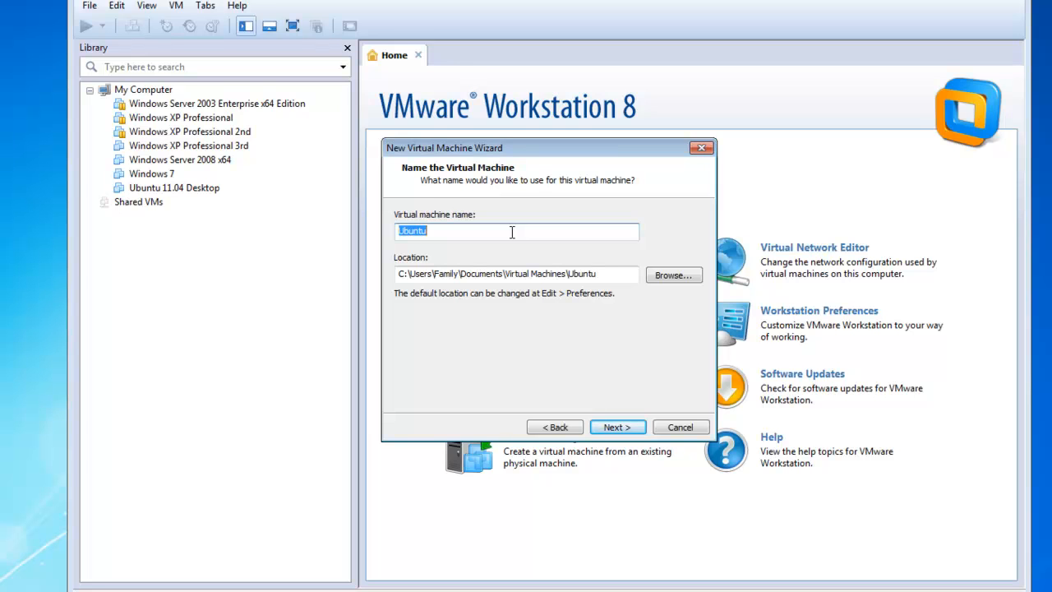
- Keep the Ubuntu name, one processor and 1024 MB memory, and choose bridged networking
{"action": "left_click", "coordinate": [612, 426]}
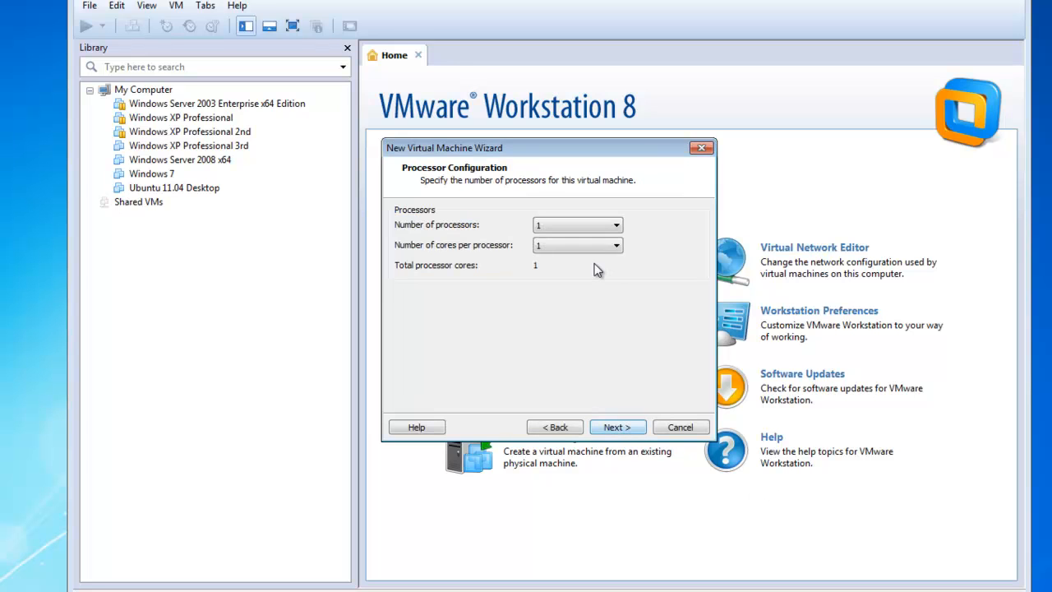
{"action": "left_click", "coordinate": [615, 429]}
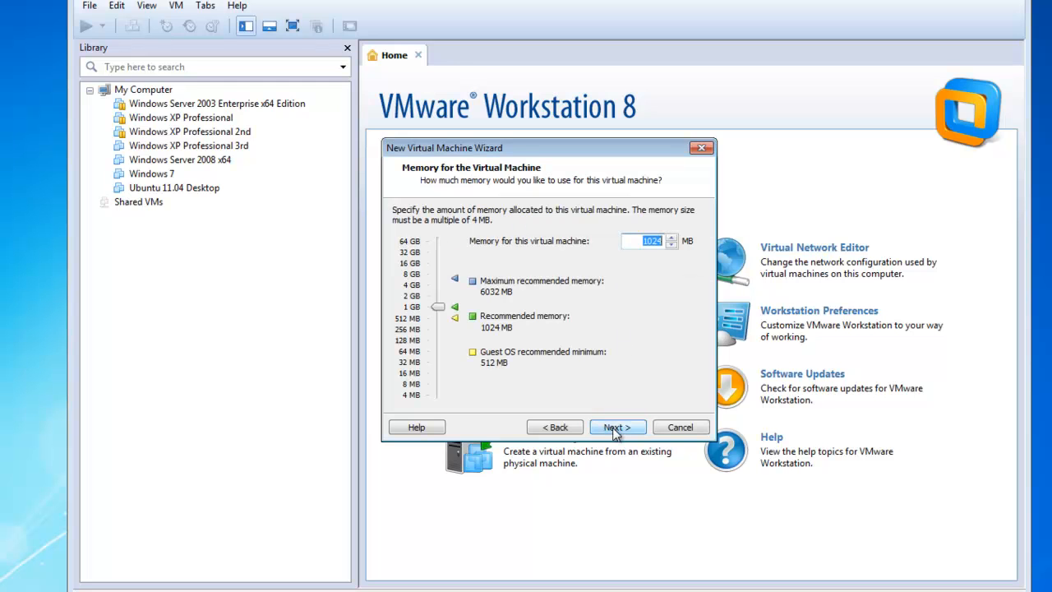
{"action": "left_click", "coordinate": [614, 429]}
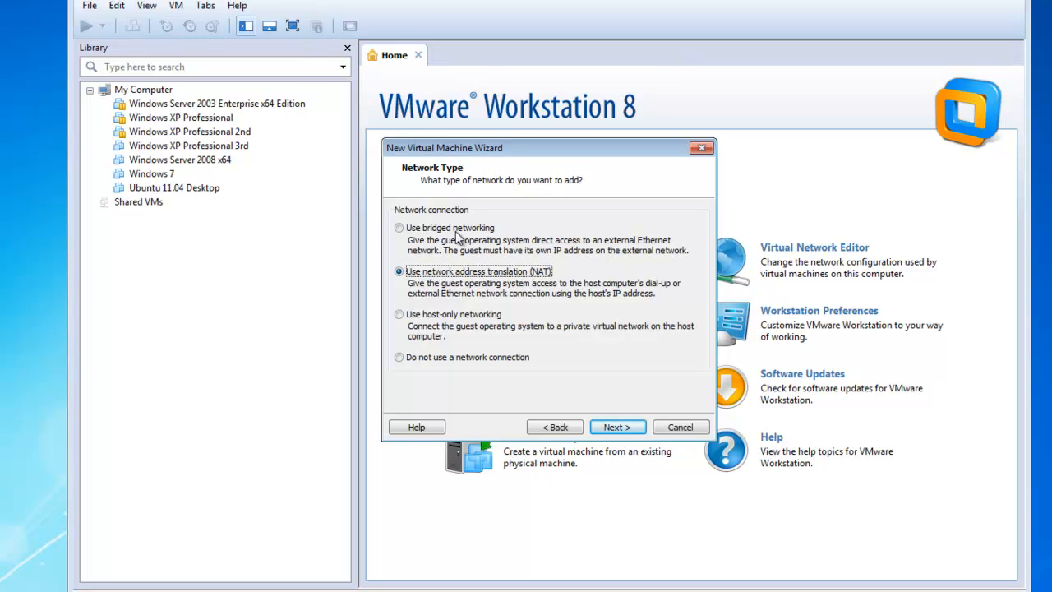
{"action": "left_click", "coordinate": [399, 230]}
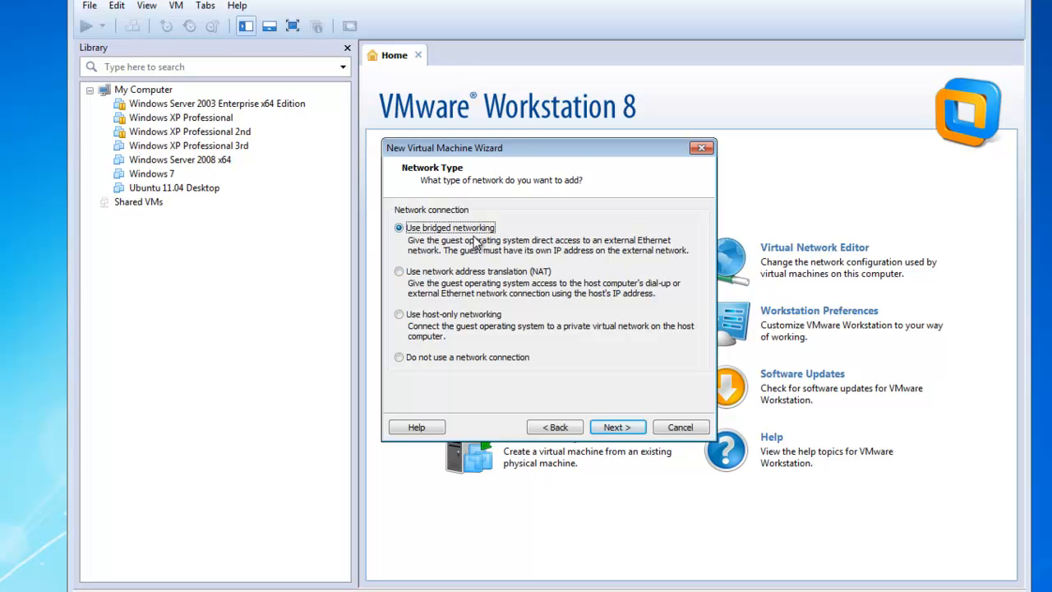
{"action": "left_click", "coordinate": [631, 425]}
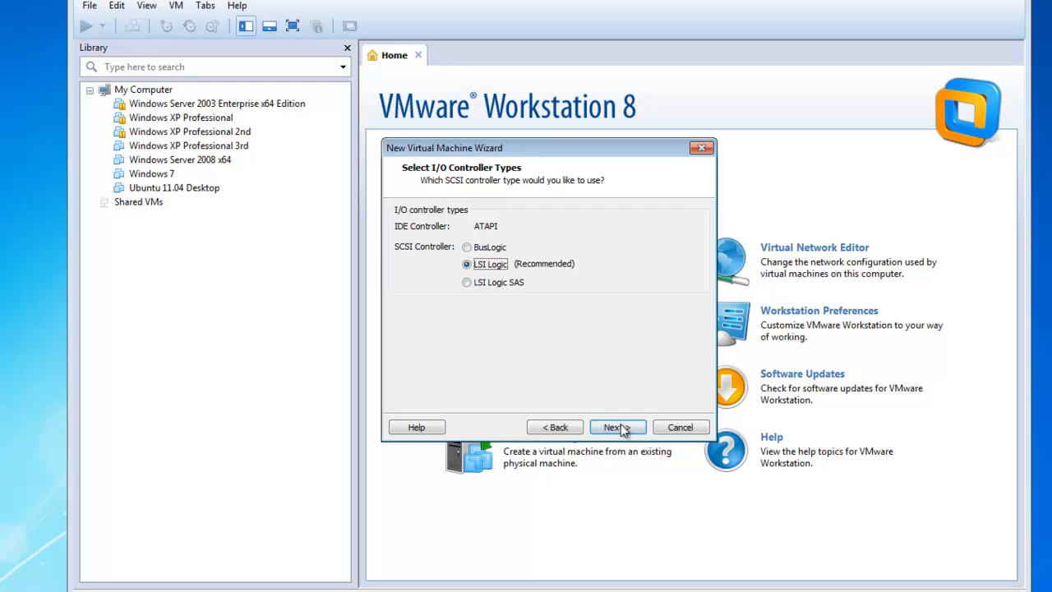
- Keep LSI Logic, create a new 50 GB disk named Ubuntu.vmdk, and finish the wizard
{"action": "left_click", "coordinate": [623, 428]}
{"action": "left_click", "coordinate": [623, 430]}
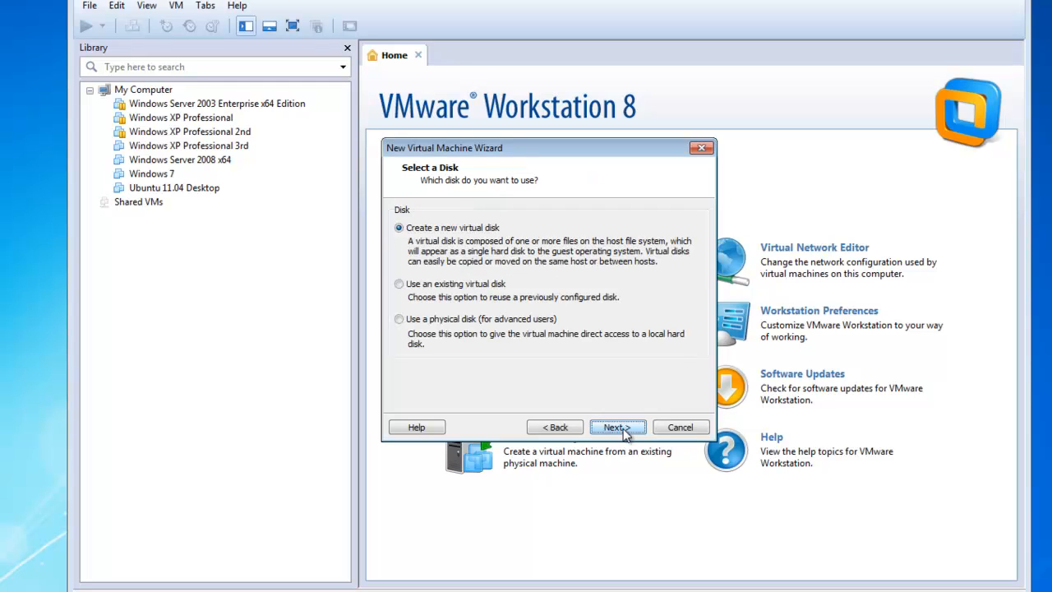
{"action": "left_click", "coordinate": [623, 429]}
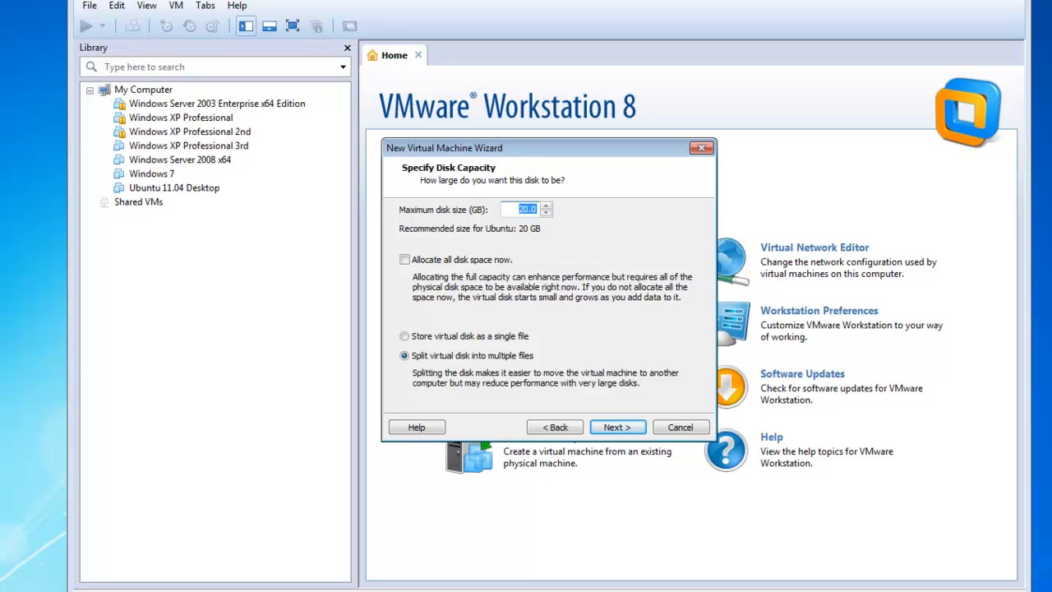
{"action": "type", "text": "50.00"}
{"action": "left_click", "coordinate": [618, 423]}
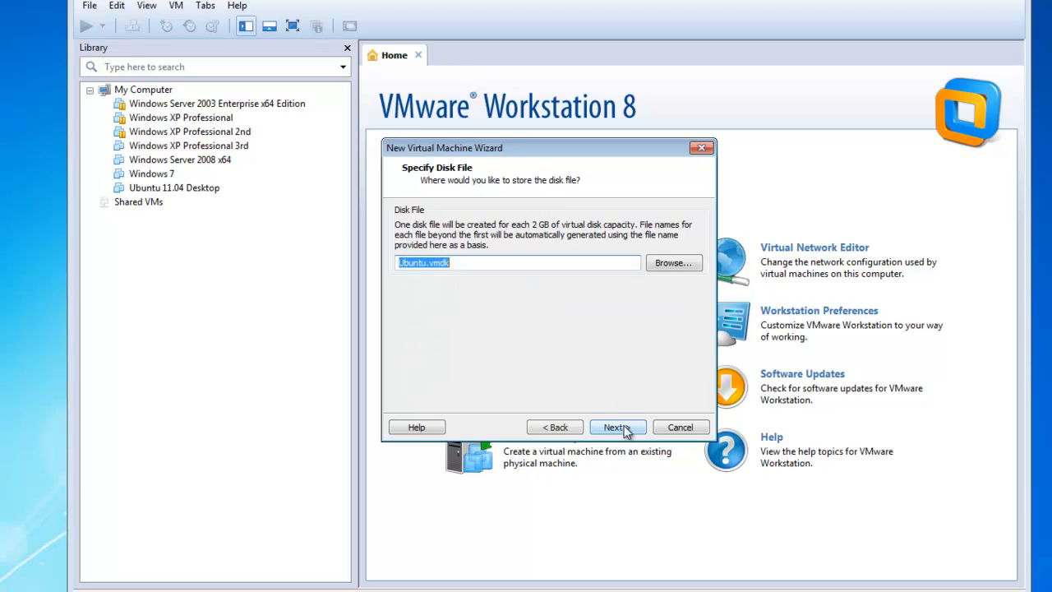
{"action": "left_click", "coordinate": [617, 424]}
{"action": "left_click", "coordinate": [623, 429]}
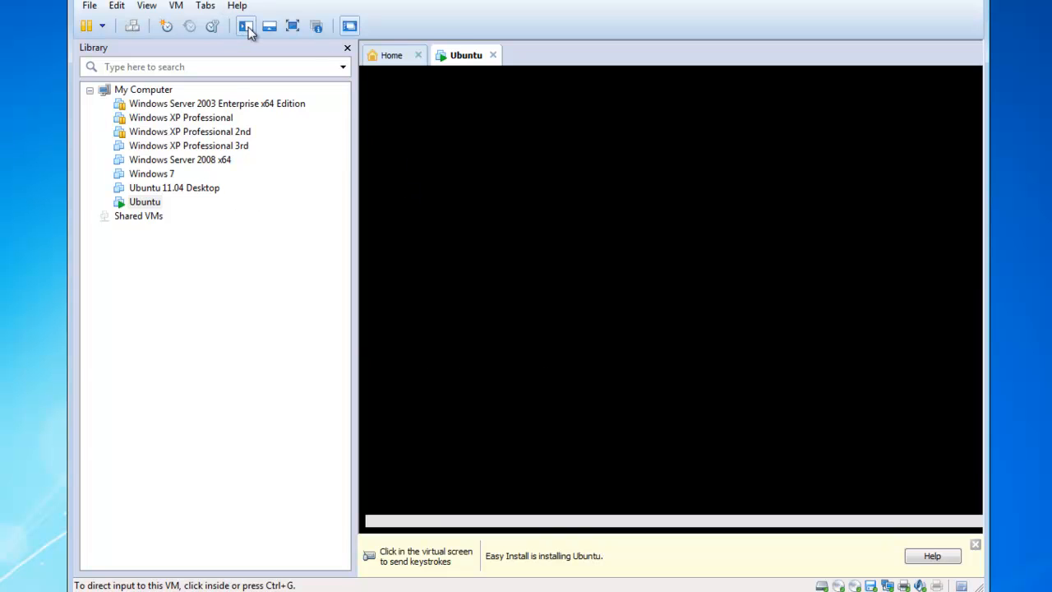
- Hide the library panel while Ubuntu installs up to the login prompt
{"action": "left_click", "coordinate": [243, 30]}
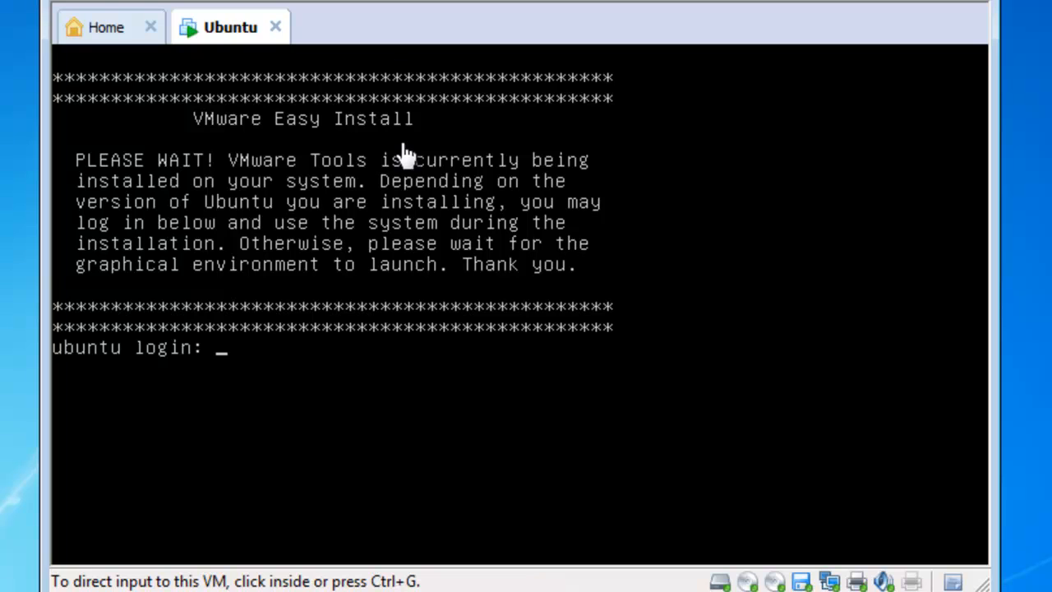
- Log in to the Ubuntu console with the user account and recapture keyboard input
{"action": "left_click", "coordinate": [401, 411]}
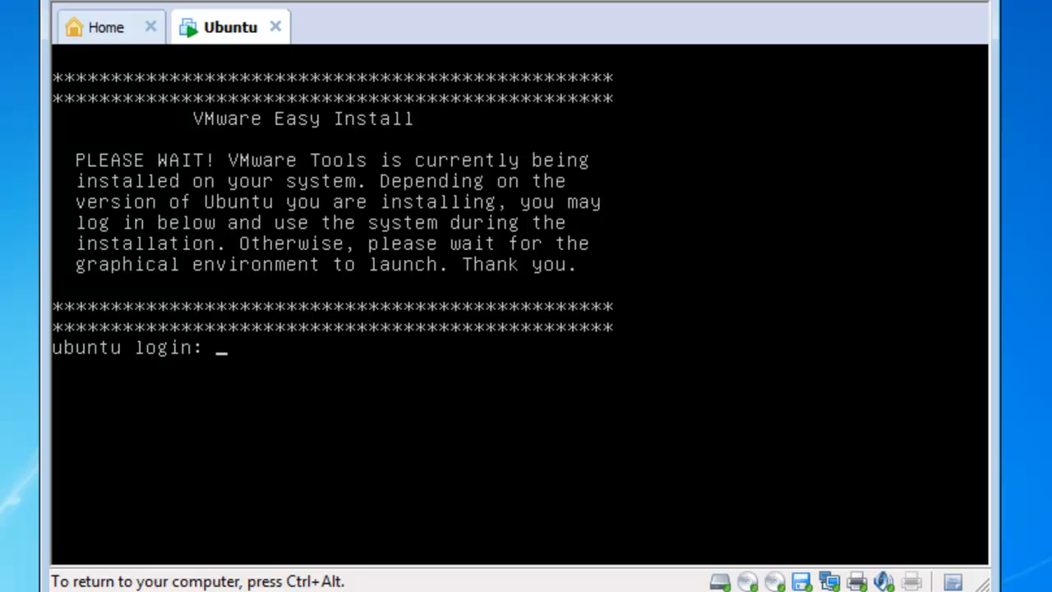
{"action": "type", "text": "paul"}
{"action": "key", "text": "Return"}
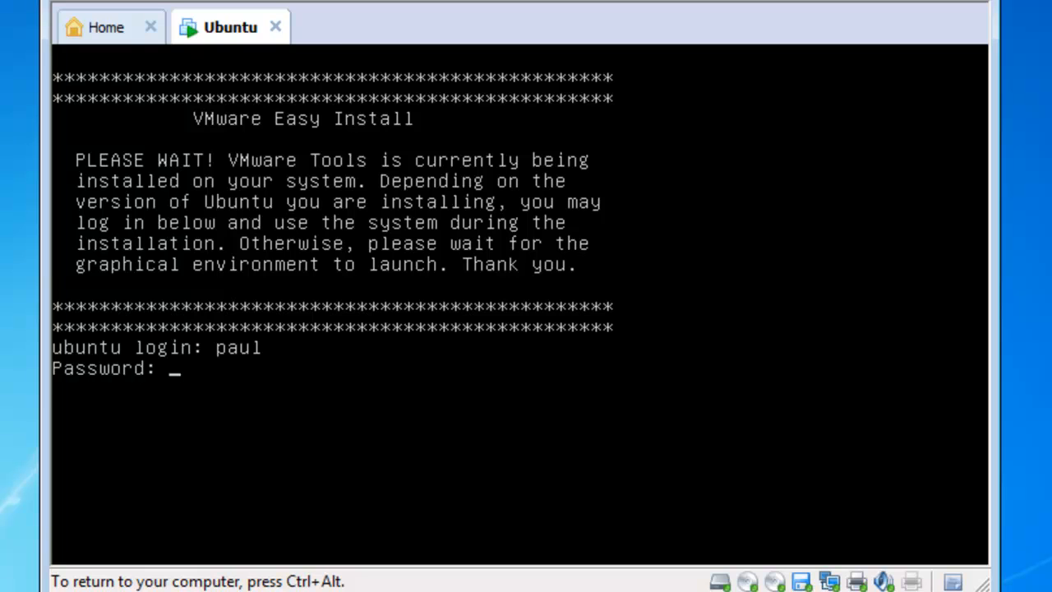
{"action": "key", "text": "Return"}
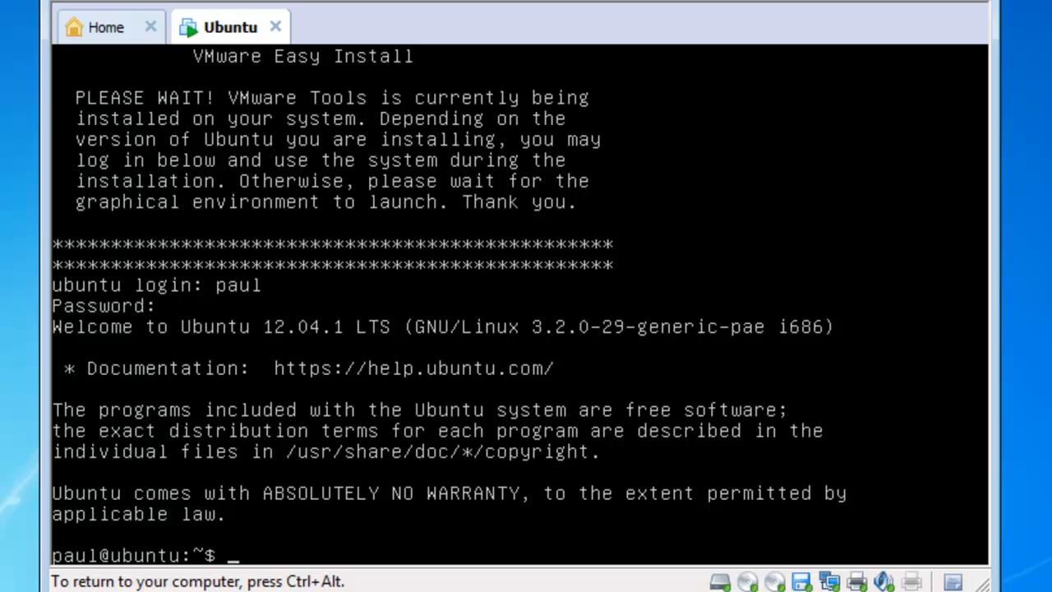
{"action": "key", "text": "ctrl+alt"}
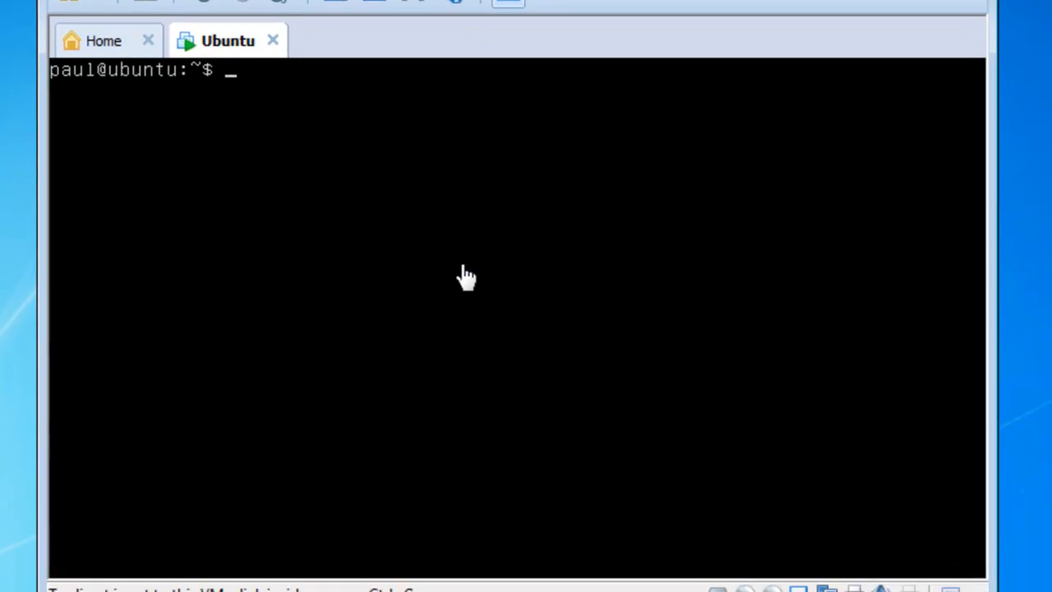
{"action": "left_click", "coordinate": [462, 246]}
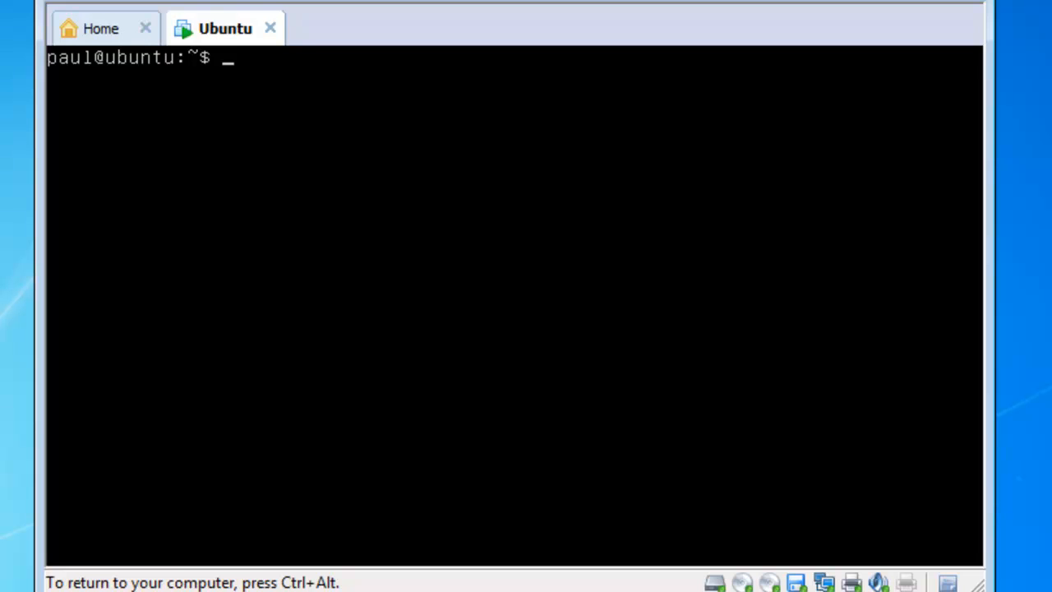
- Open /etc/hostname with sudo nano and replace ubuntu with testproxy
{"action": "type", "text": "sudo"}
{"action": "type", "text": "nano"}
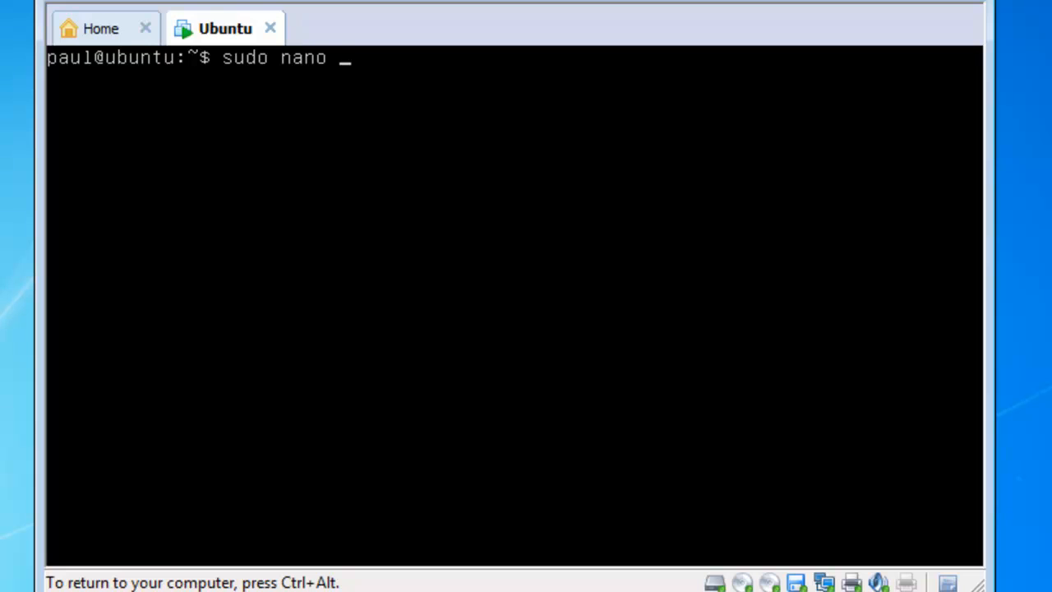
{"action": "type", "text": "/"}
{"action": "type", "text": "etc/hostname"}
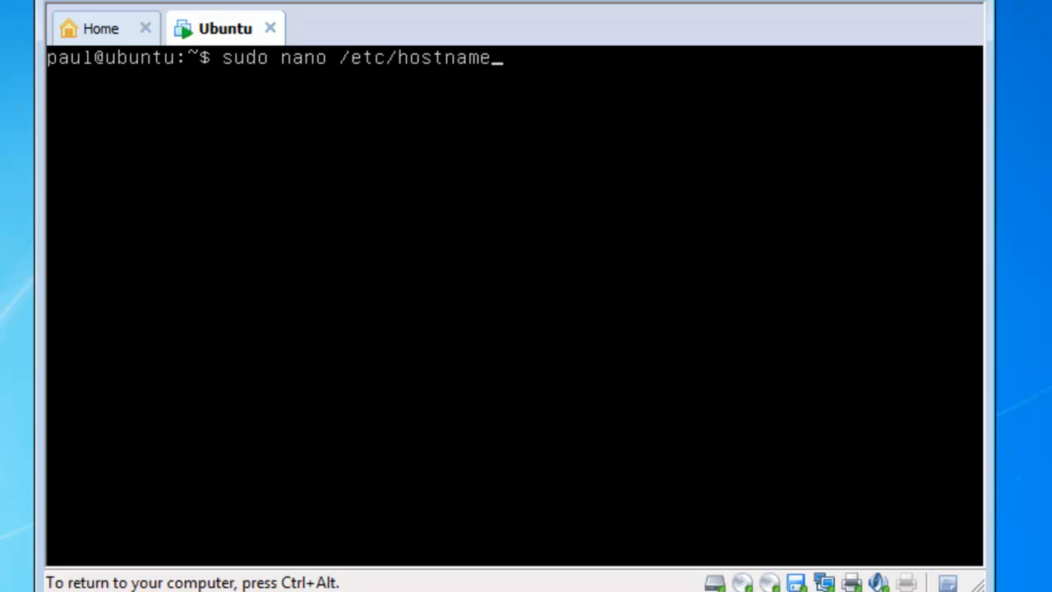
{"action": "key", "text": "Return"}
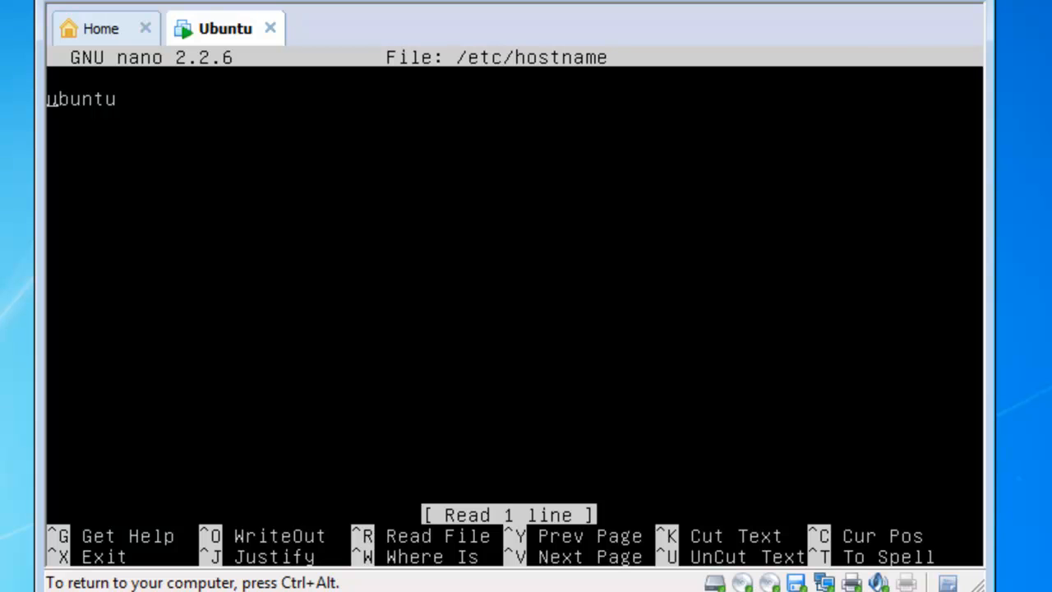
{"action": "key", "text": "Delete"}
{"action": "key", "text": "Delete"}
{"action": "key", "text": "Delete"}
{"action": "key", "text": "Delete"}
{"action": "key", "text": "Delete"}
{"action": "key", "text": "Delete"}
{"action": "key", "text": "Delete"}
{"action": "type", "text": "testproxy"}
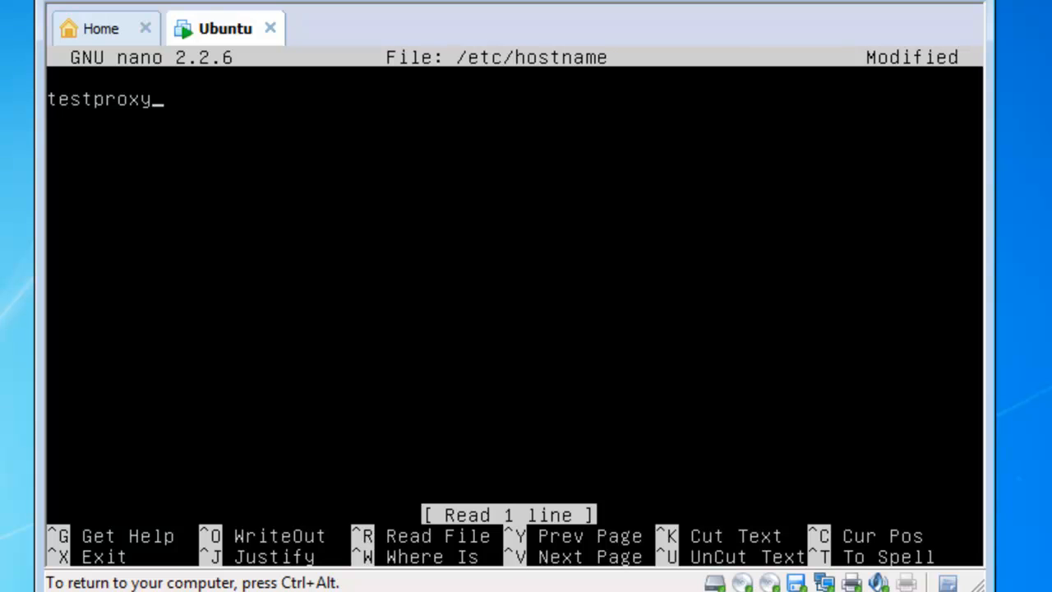
- Save the edited hostname file and exit nano
{"action": "key", "text": "ctrl+o"}
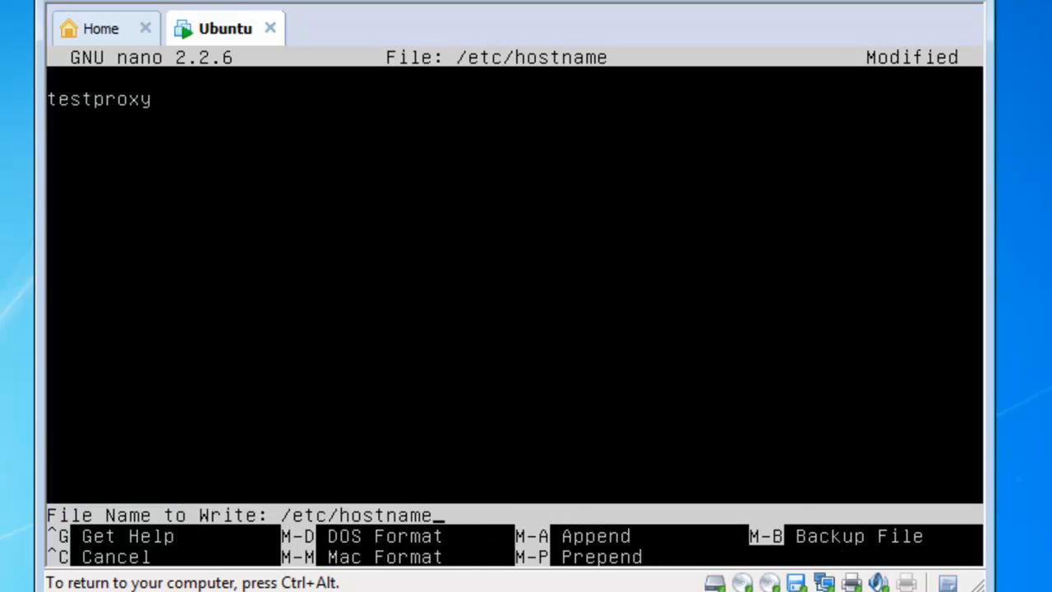
{"action": "key", "text": "Return"}
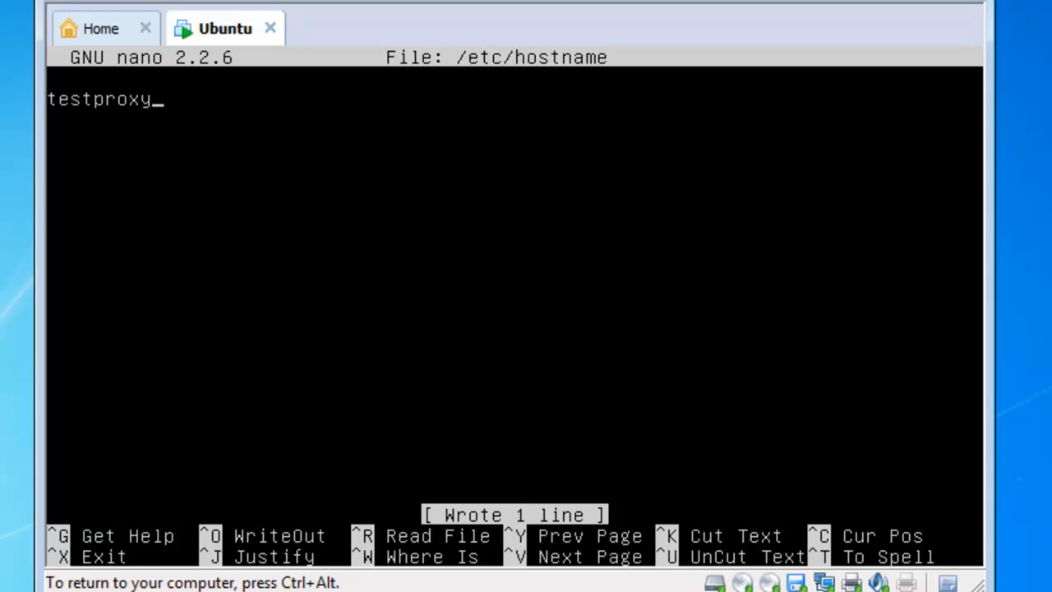
{"action": "key", "text": "ctrl+x"}
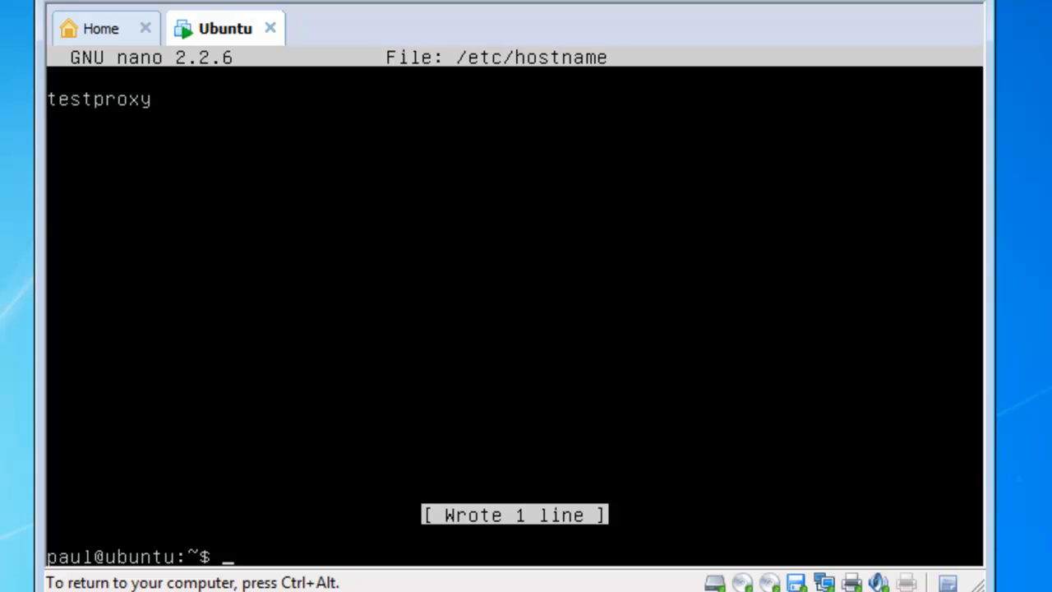
- Reboot the VM immediately with 'sudo shutdown -r 0'
{"action": "type", "text": "sudo sh"}
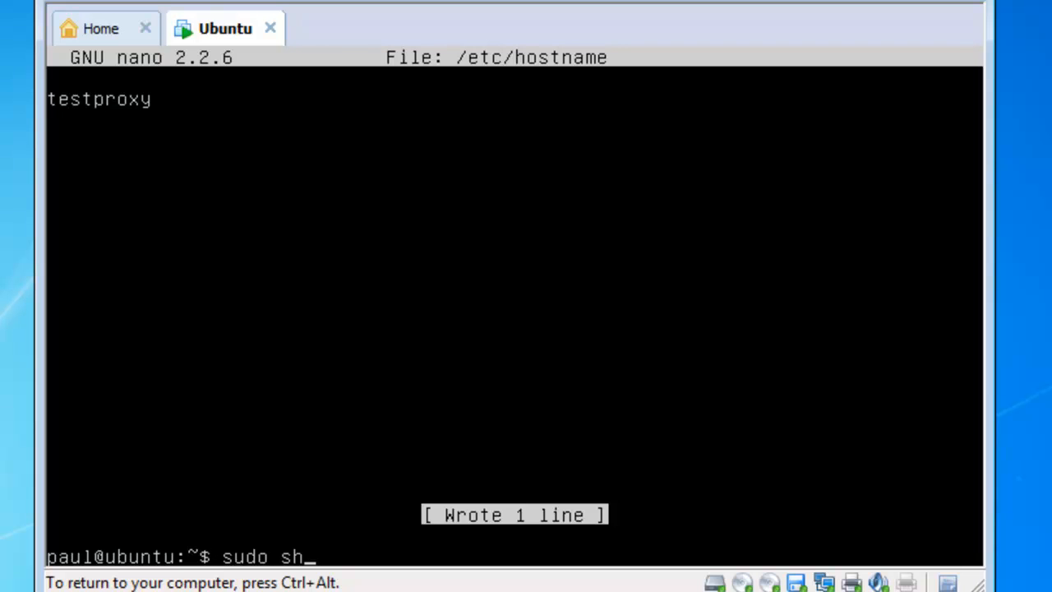
{"action": "type", "text": "utdown -"}
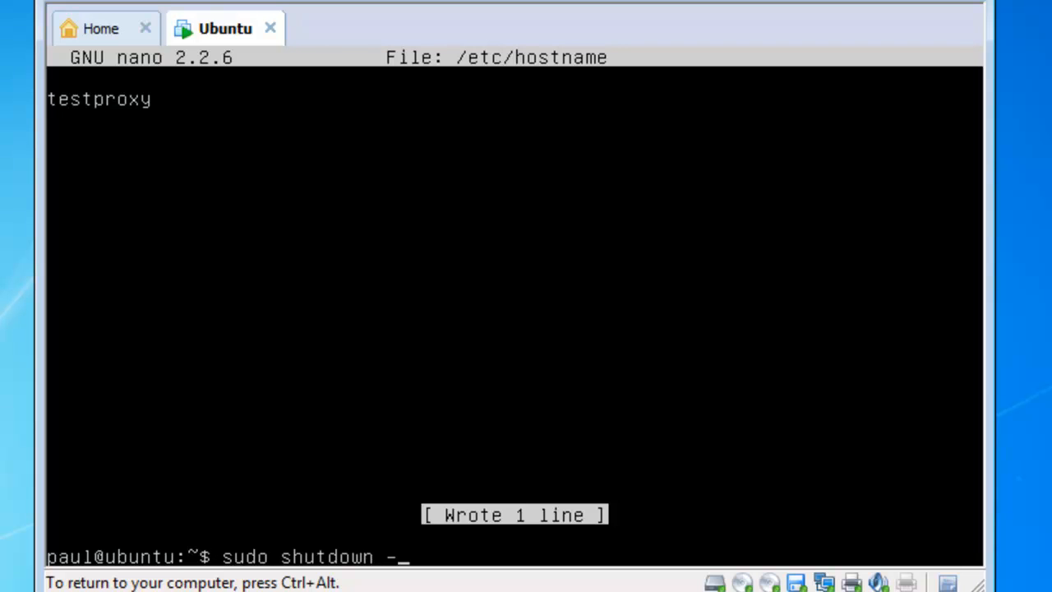
{"action": "type", "text": "r"}
{"action": "key", "text": "BackSpace"}
{"action": "type", "text": "h"}
{"action": "key", "text": "BackSpace"}
{"action": "key", "text": "BackSpace"}
{"action": "type", "text": "r 0"}
{"action": "key", "text": "Return"}
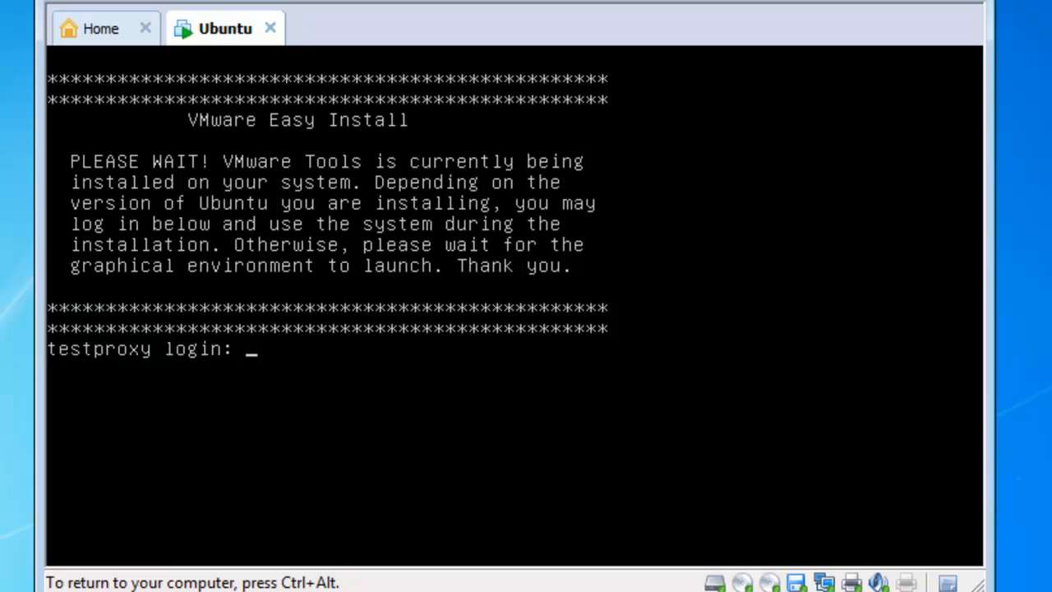
- Log in with the user name and password at the testproxy login prompt
{"action": "type", "text": "paul"}
{"action": "key", "text": "Return"}
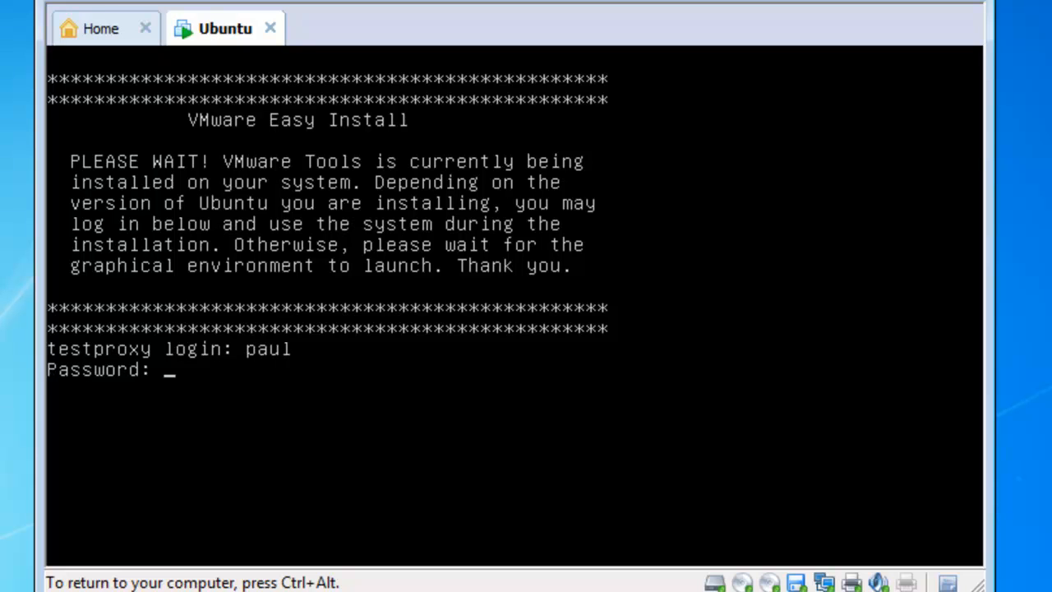
{"action": "key", "text": "Return"}
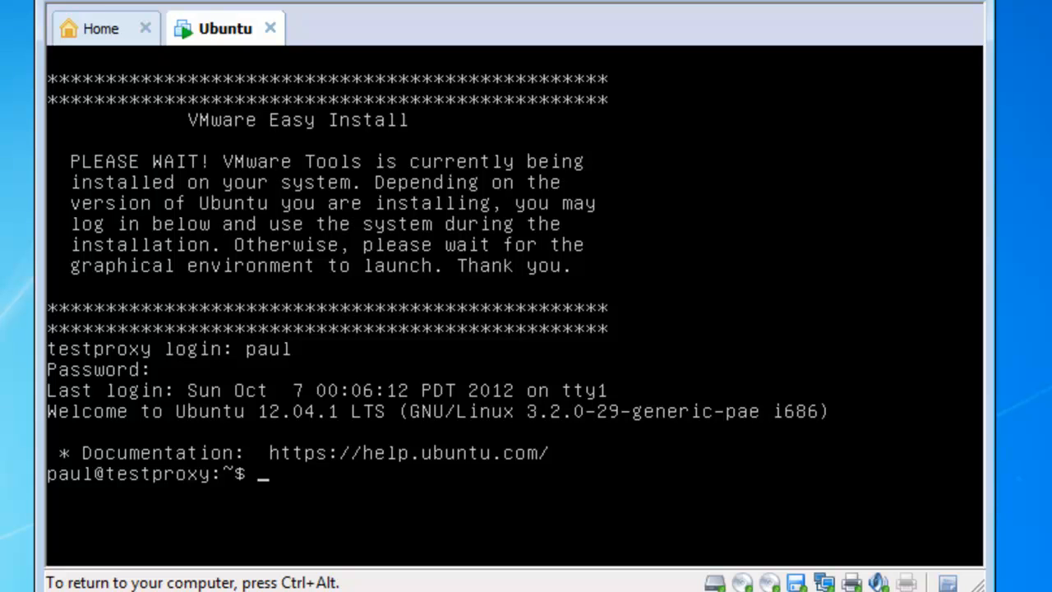
- Refresh the package lists with 'sudo apt-get update', entering the password
{"action": "type", "text": "sudo apt-get u"}
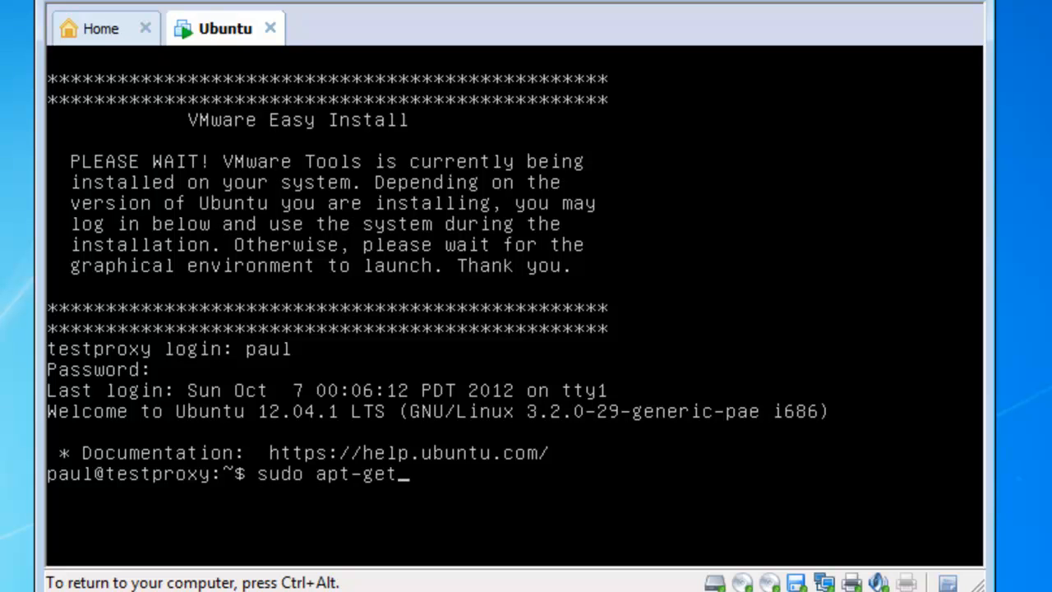
{"action": "key", "text": "BackSpace"}
{"action": "key", "text": "BackSpace"}
{"action": "type", "text": "update"}
{"action": "key", "text": "Return"}
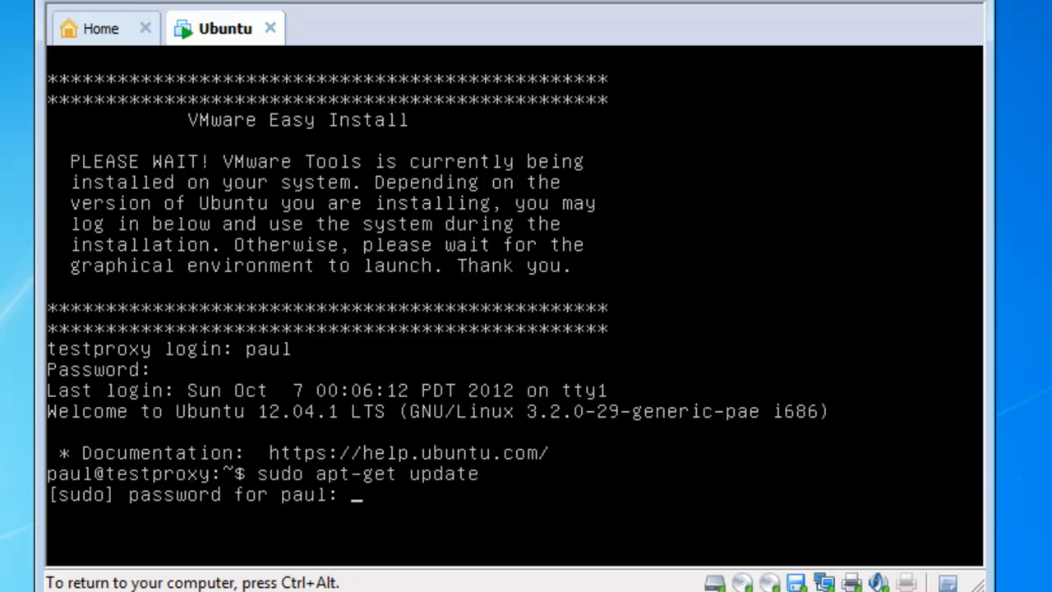
{"action": "key", "text": "Return"}
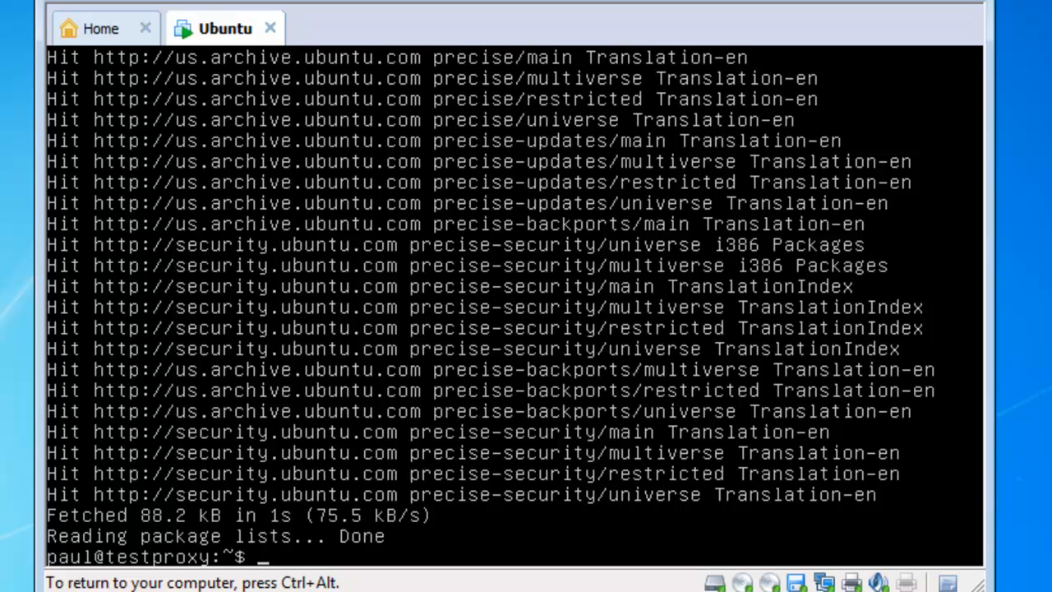
- Run 'sudo apt-get upgrade' and confirm installing the 30 package upgrades
{"action": "type", "text": "sudo apt-get upgrade"}
{"action": "key", "text": "Return"}
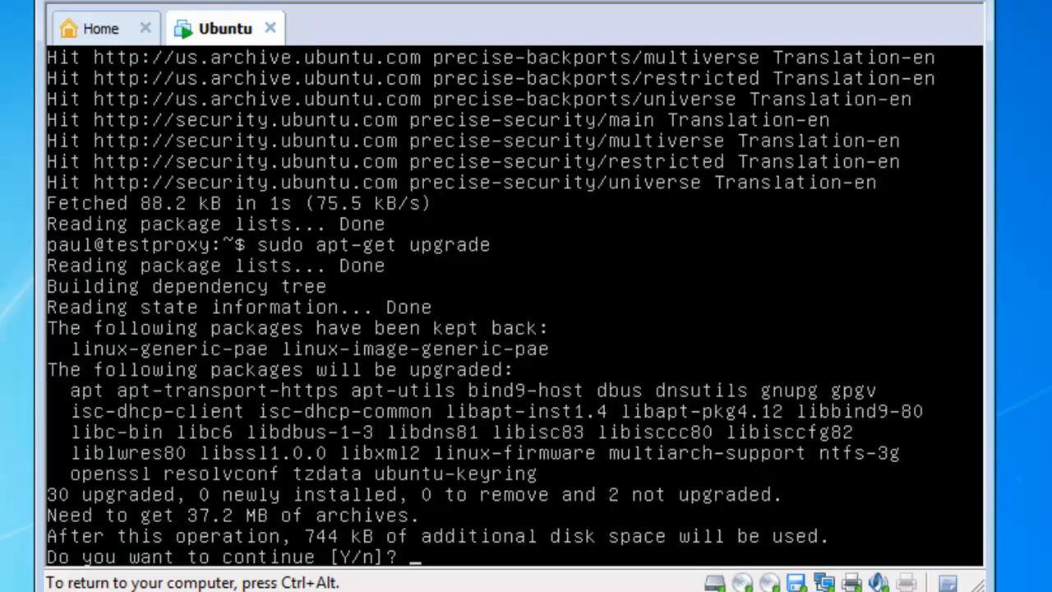
{"action": "type", "text": "y"}
{"action": "key", "text": "Return"}
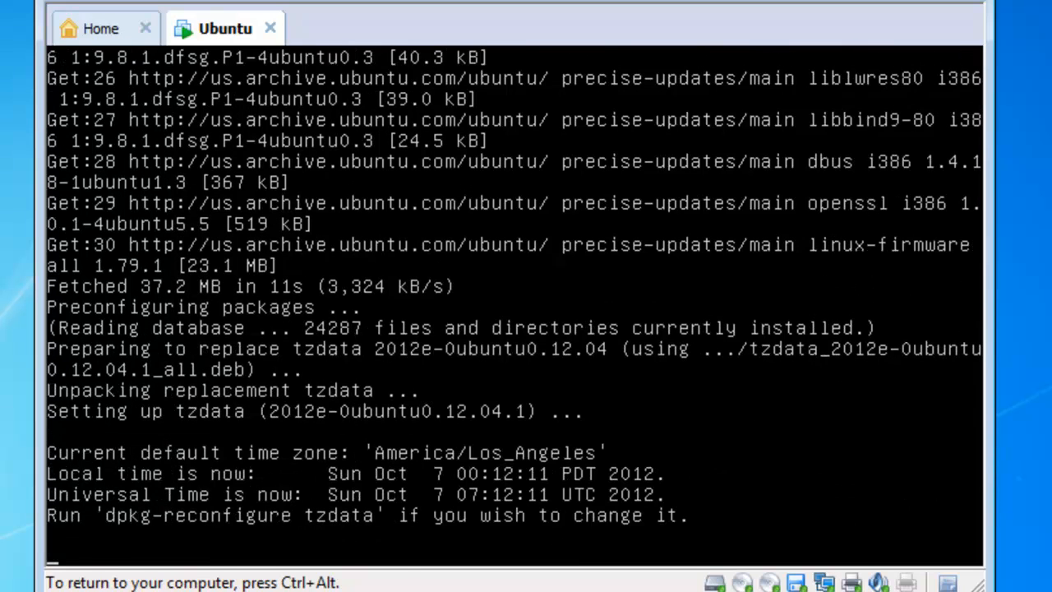
{"action": "key", "text": "ctrl+alt"}
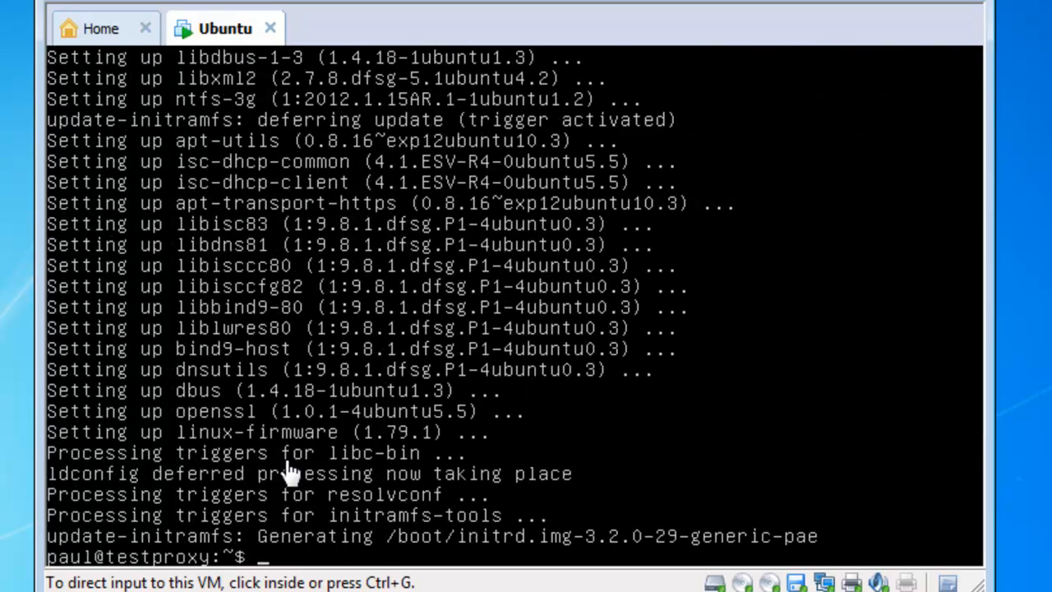
{"action": "left_click", "coordinate": [313, 492]}
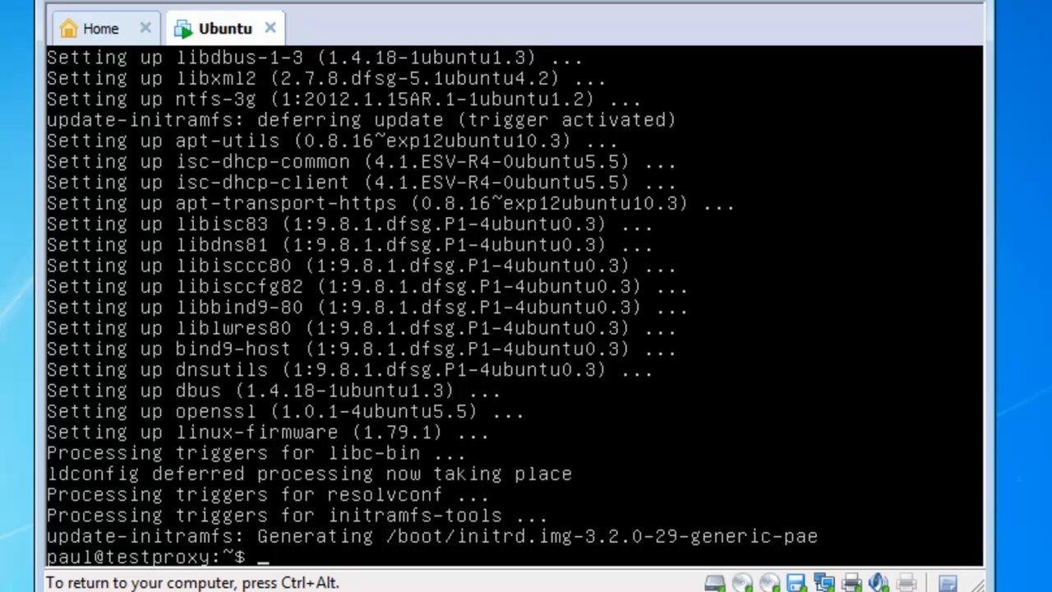
- Run ifconfig to display eth0's address 192.168.0.14 on the bridged network
{"action": "type", "text": "ifconfi"}
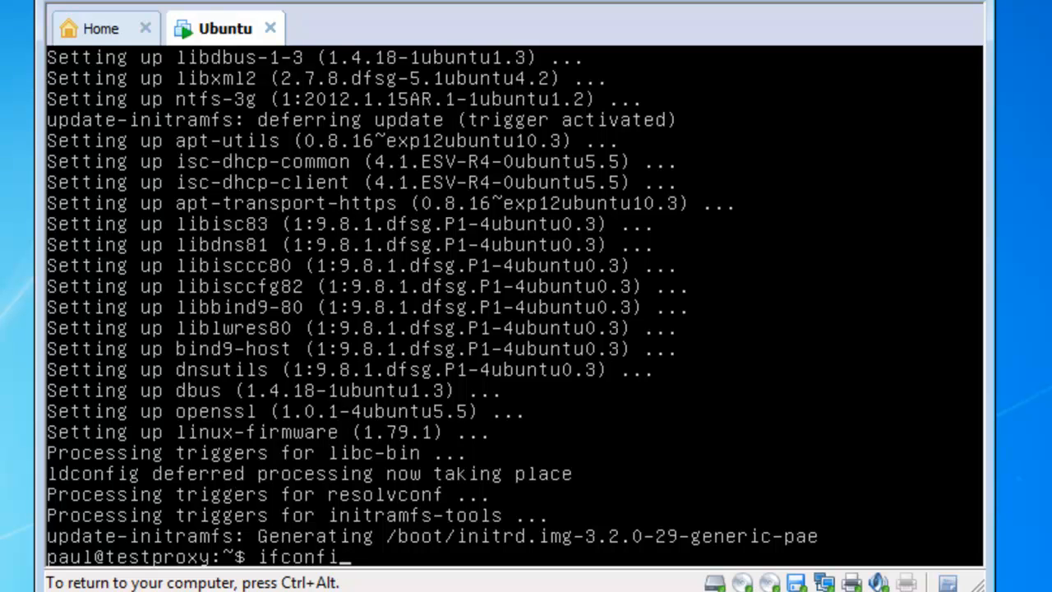
{"action": "type", "text": "g"}
{"action": "key", "text": "Return"}
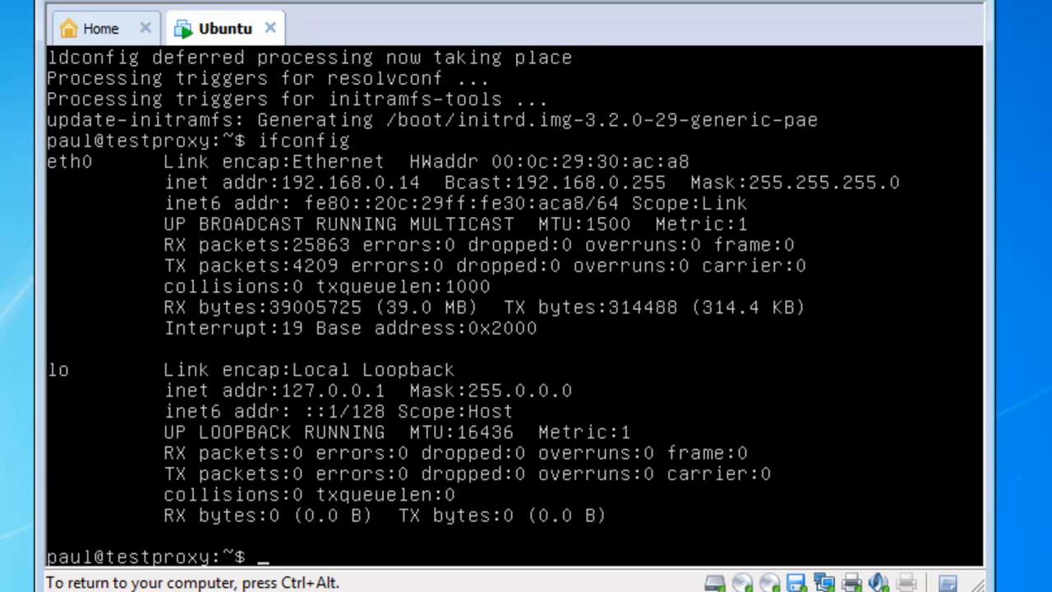
{"action": "key", "text": "Up"}
{"action": "key", "text": "Down"}
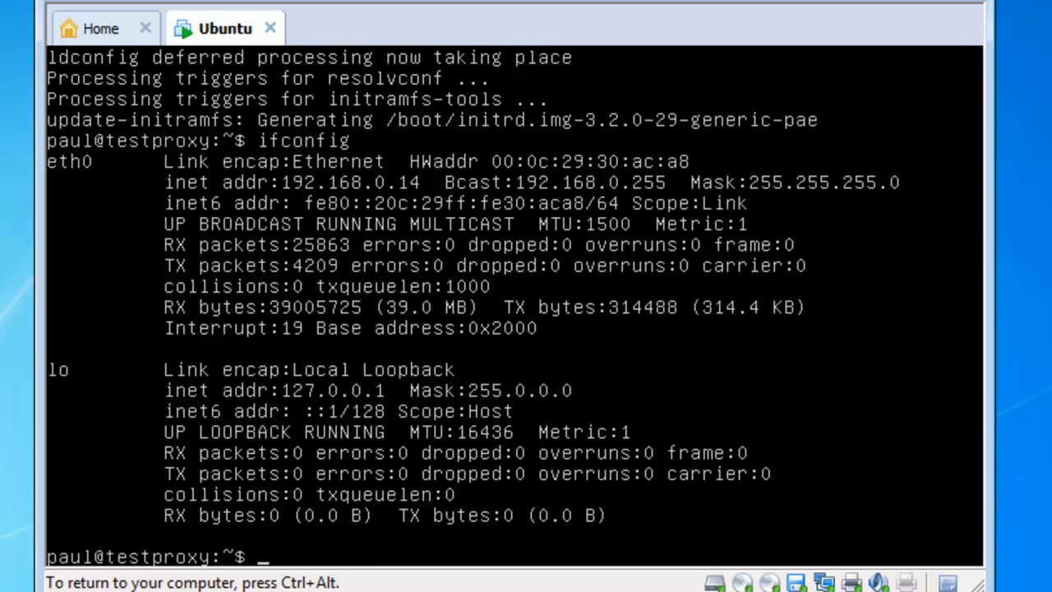